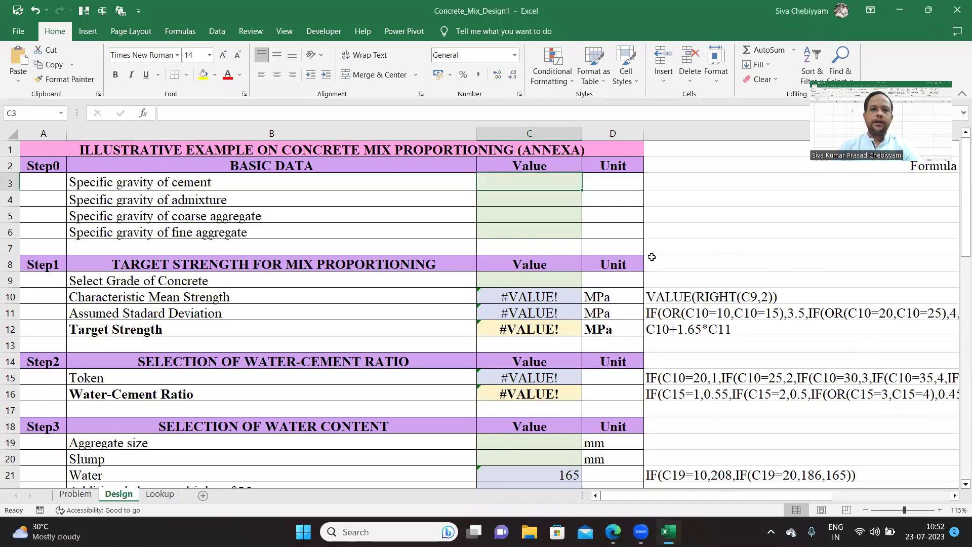
scroll(461, 320, down, 3)
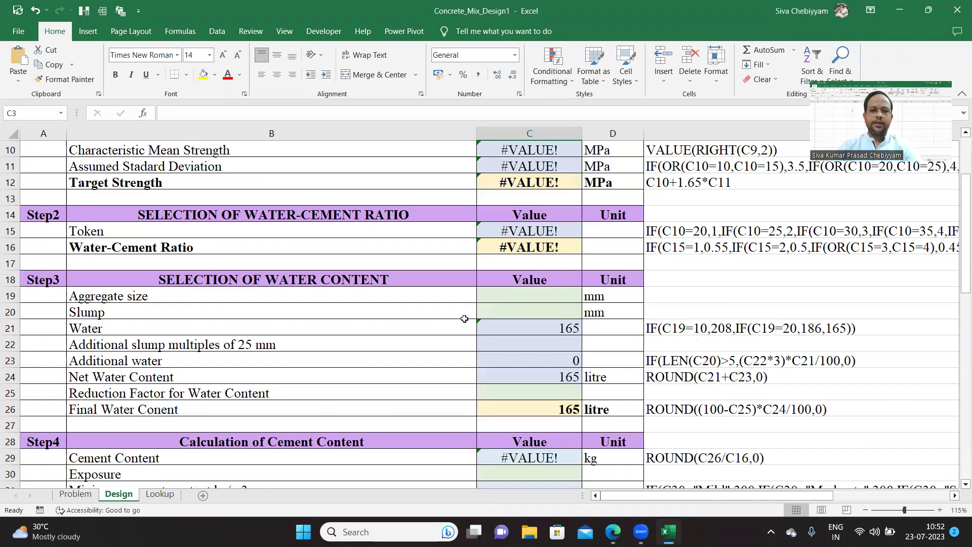
scroll(462, 320, down, 12)
scroll(466, 319, up, 10)
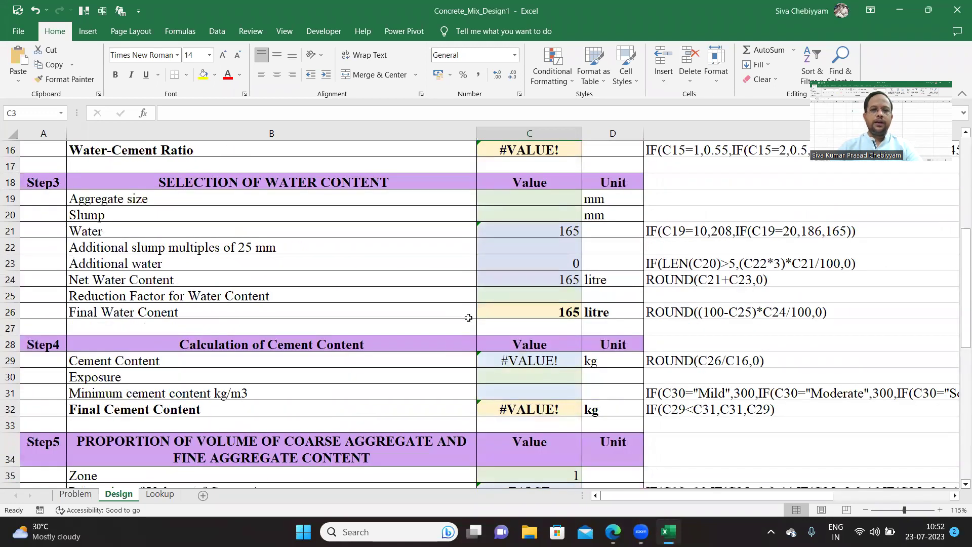
scroll(468, 318, up, 5)
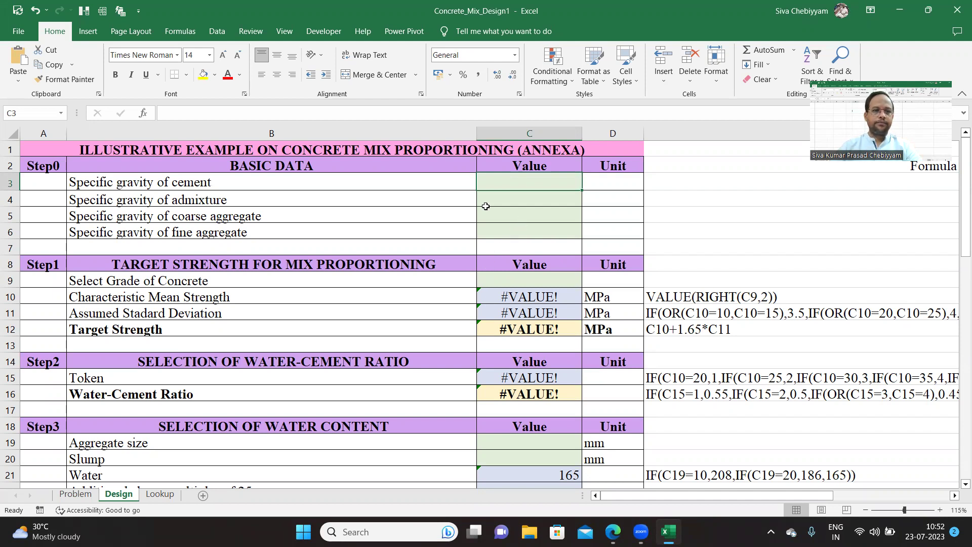
drag(41, 166, 622, 169)
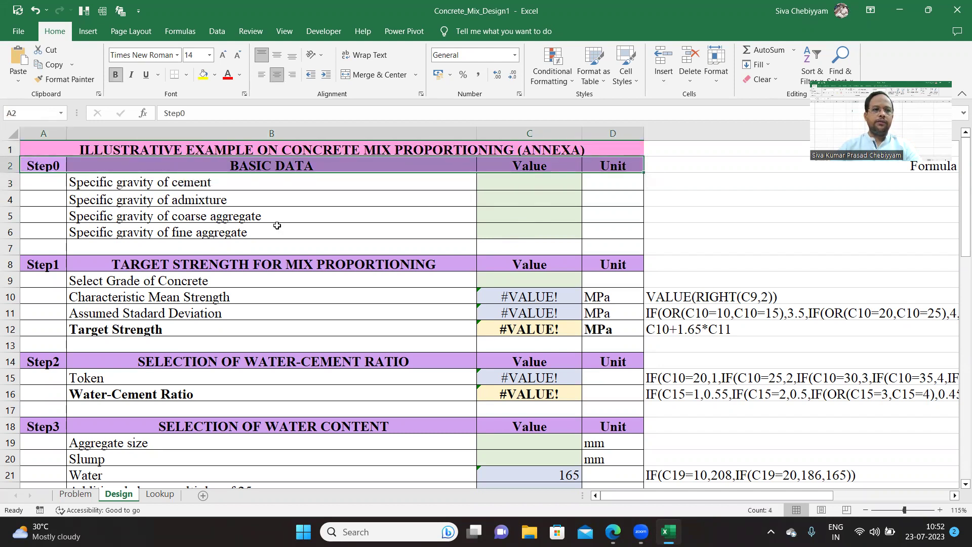
click(253, 232)
click(33, 211)
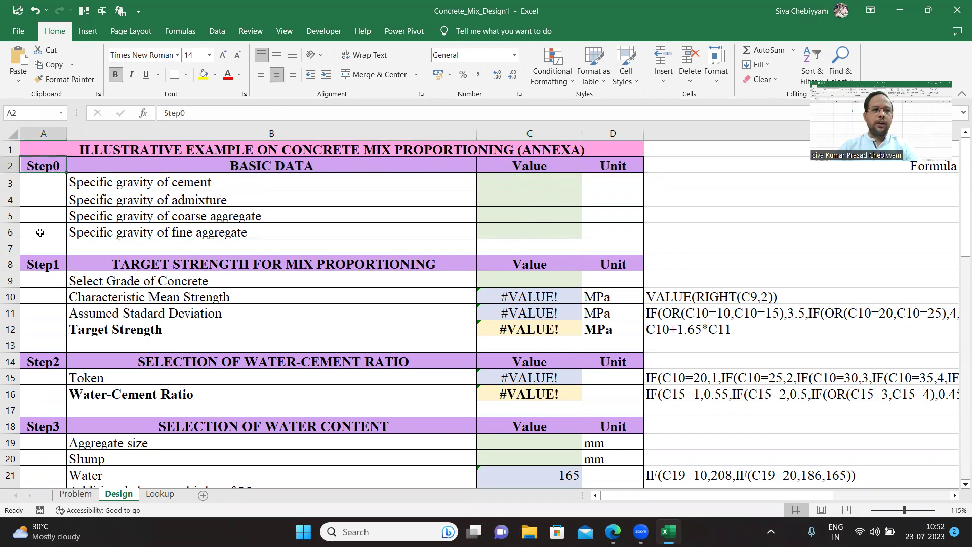
click(37, 166)
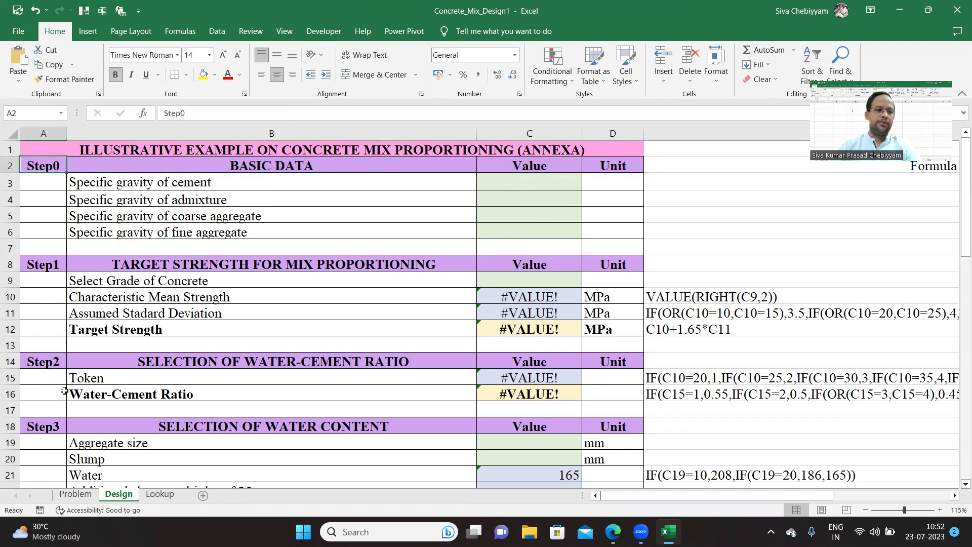
scroll(76, 423, down, 6)
scroll(84, 423, down, 1)
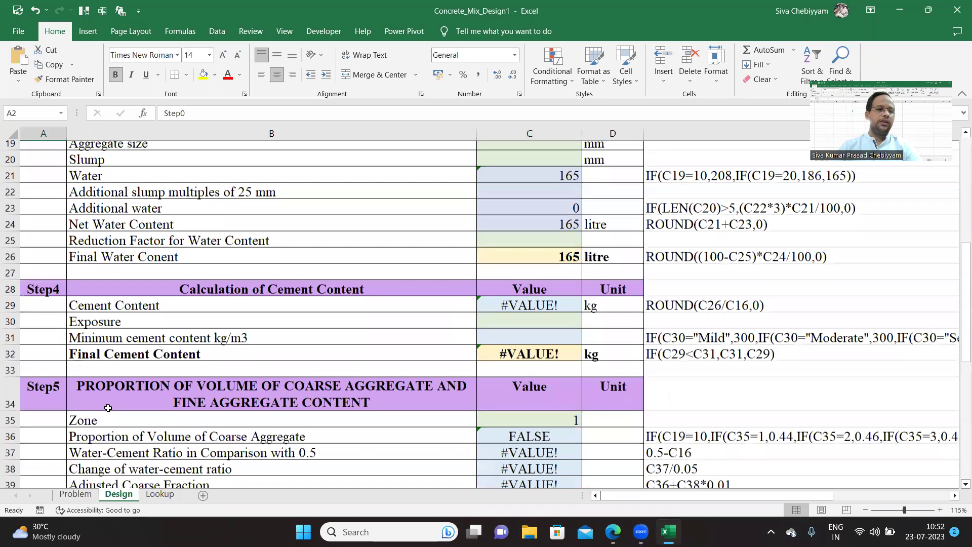
scroll(108, 408, down, 9)
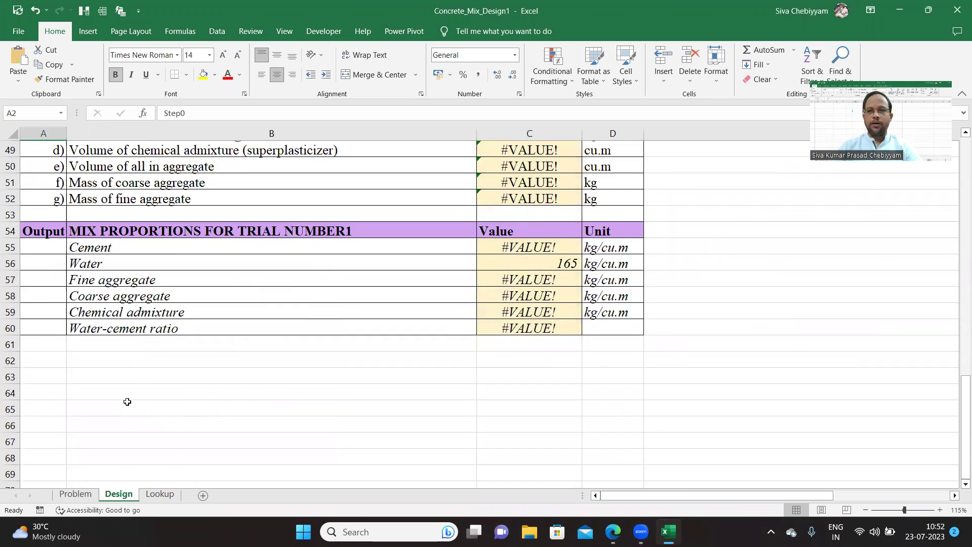
scroll(127, 402, up, 15)
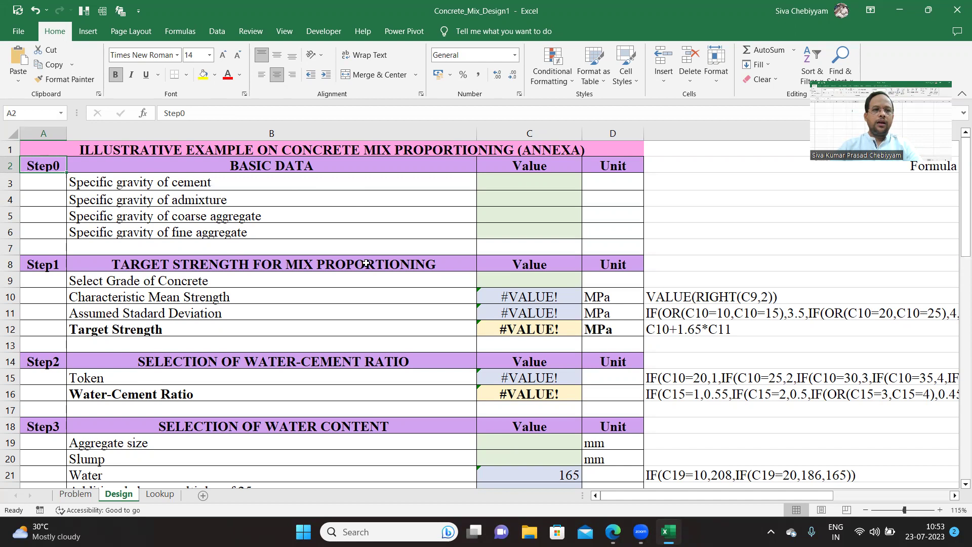
Step: Check the specific gravity inputs in C3–C6 for cement, admixture, coarse and fine aggregate
click(529, 186)
click(528, 196)
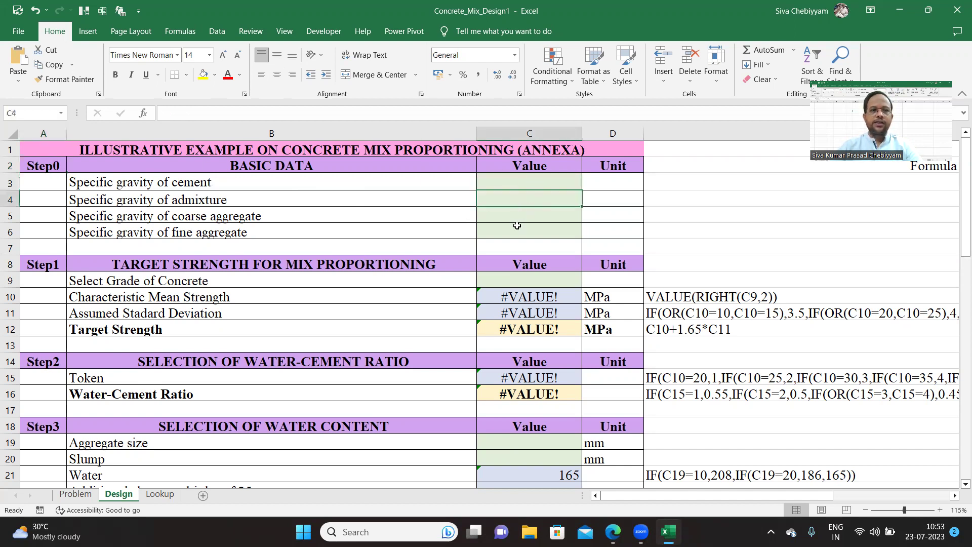
click(518, 217)
click(509, 235)
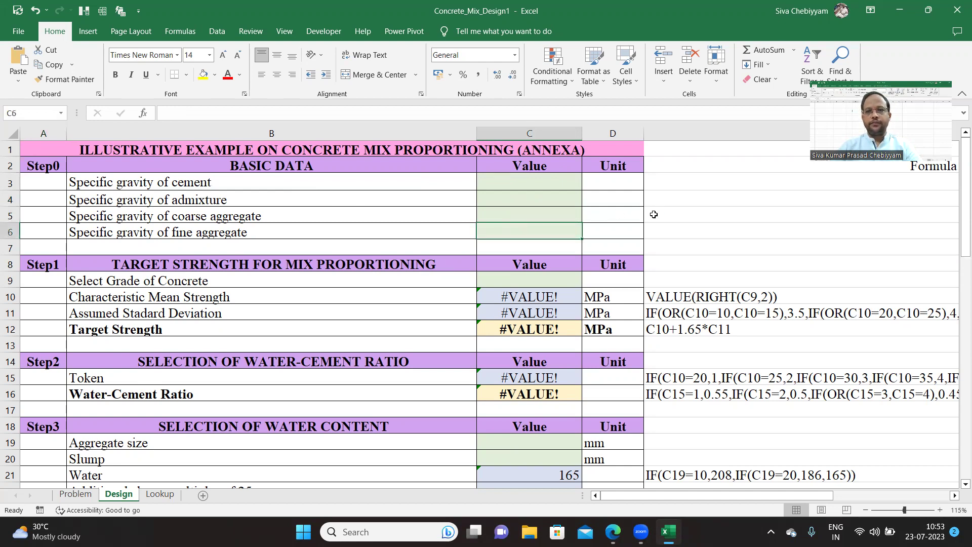
click(535, 182)
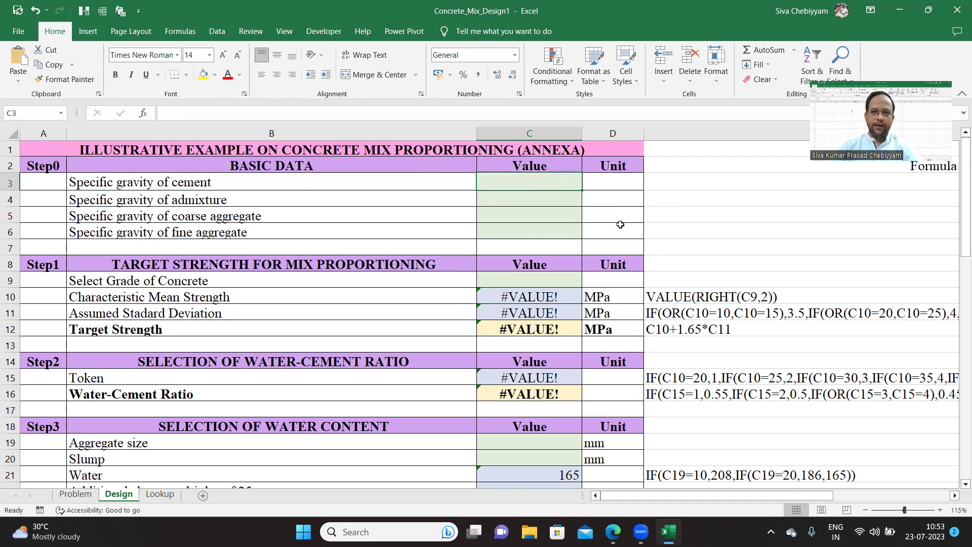
Step: Inspect the formulas in C10, C11, C12 and C16, from Characteristic Mean Strength to Water-Cement Ratio
click(533, 297)
click(530, 315)
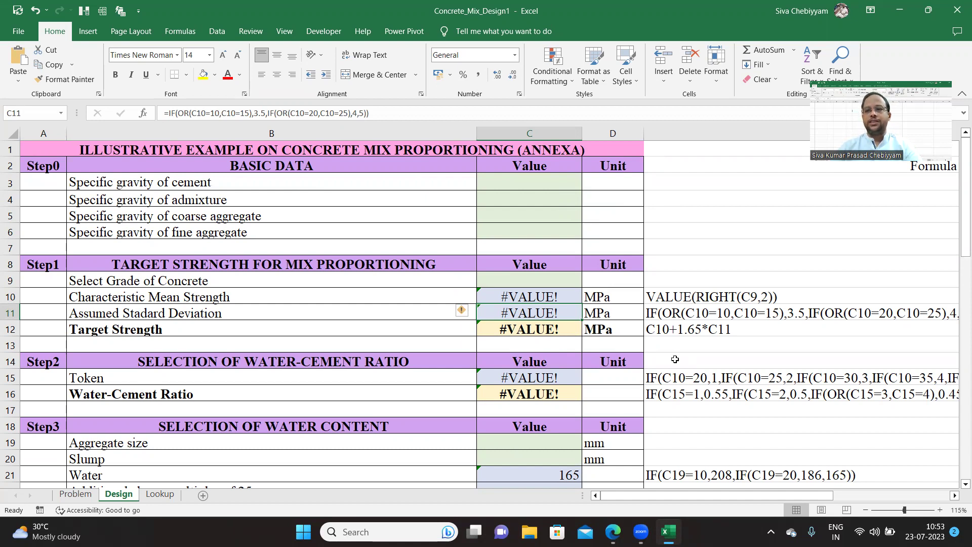
click(522, 329)
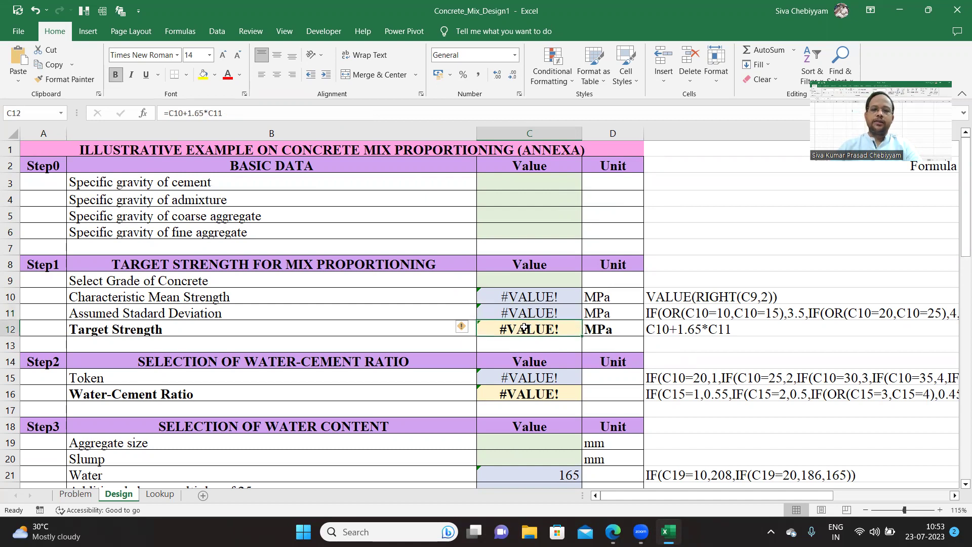
click(549, 393)
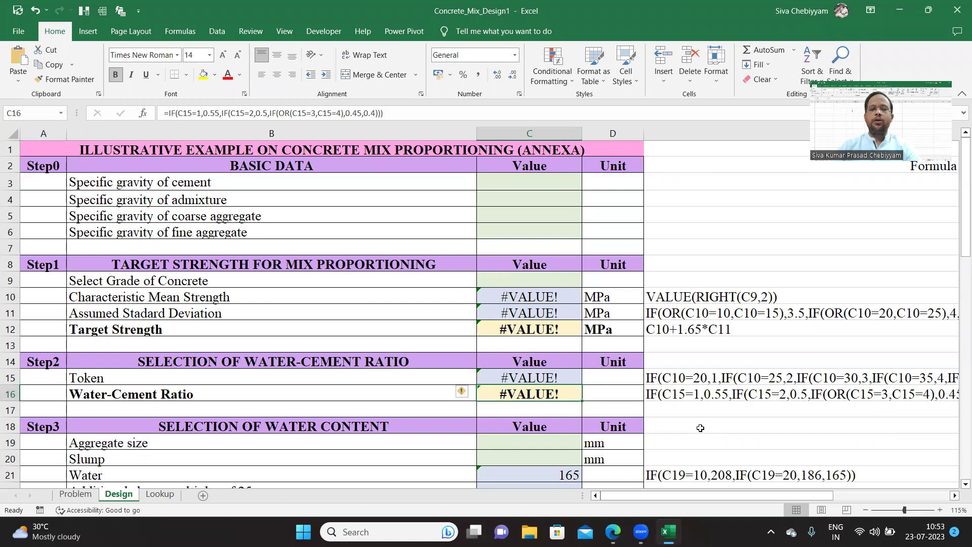
Step: Recheck the Target Strength section and its C12 formula, then select the whole Formula column E
click(128, 264)
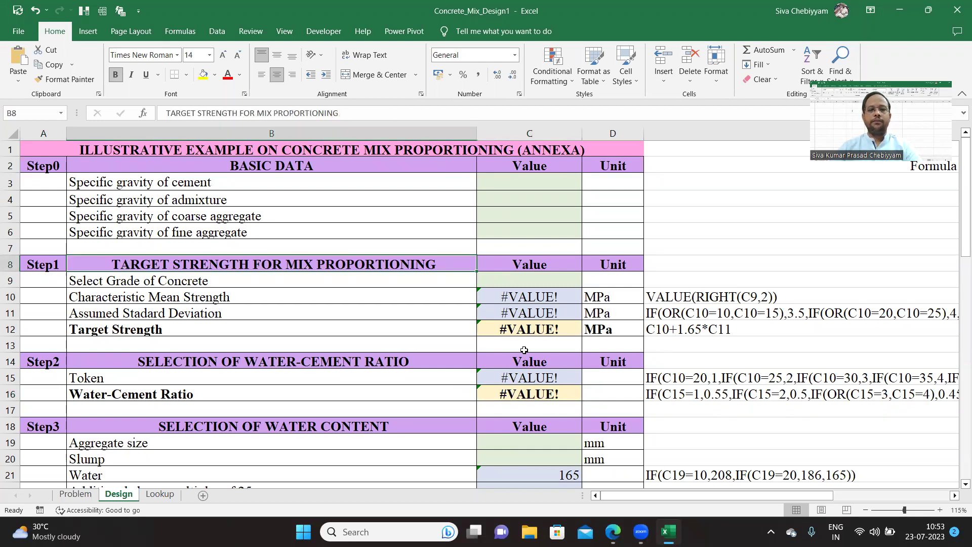
click(514, 329)
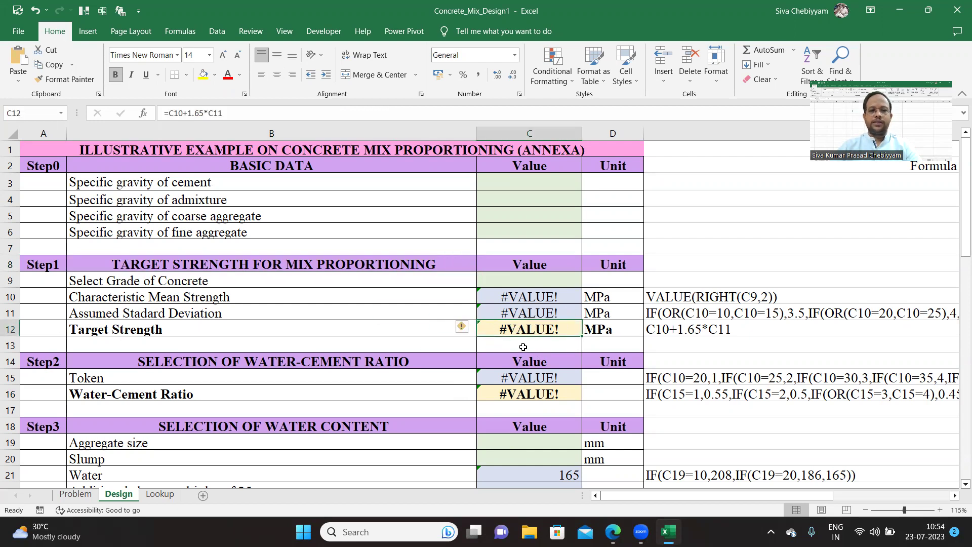
click(89, 266)
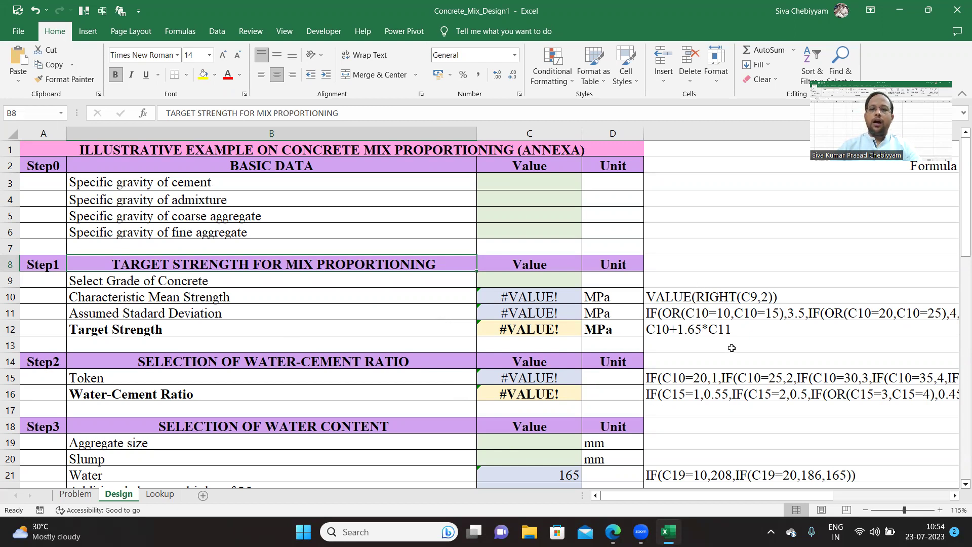
click(731, 130)
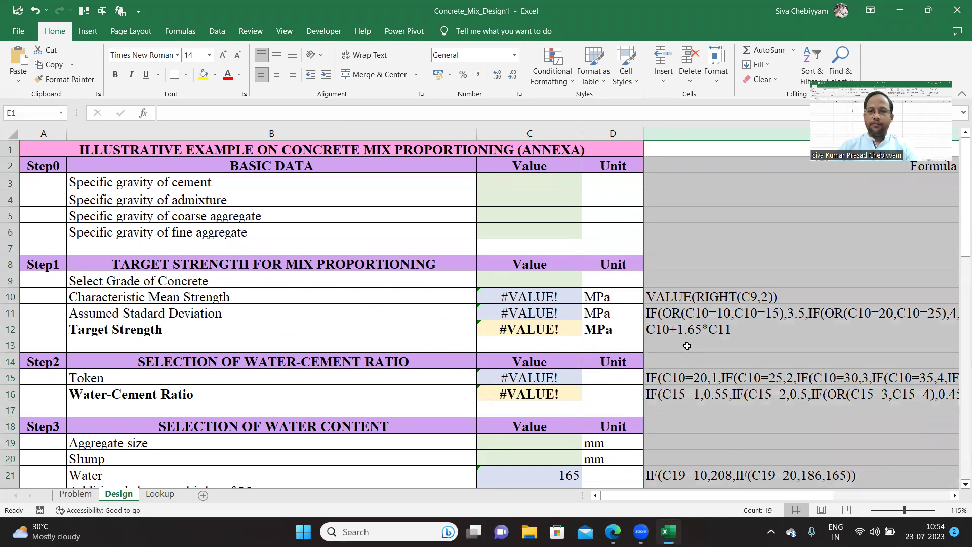
click(560, 295)
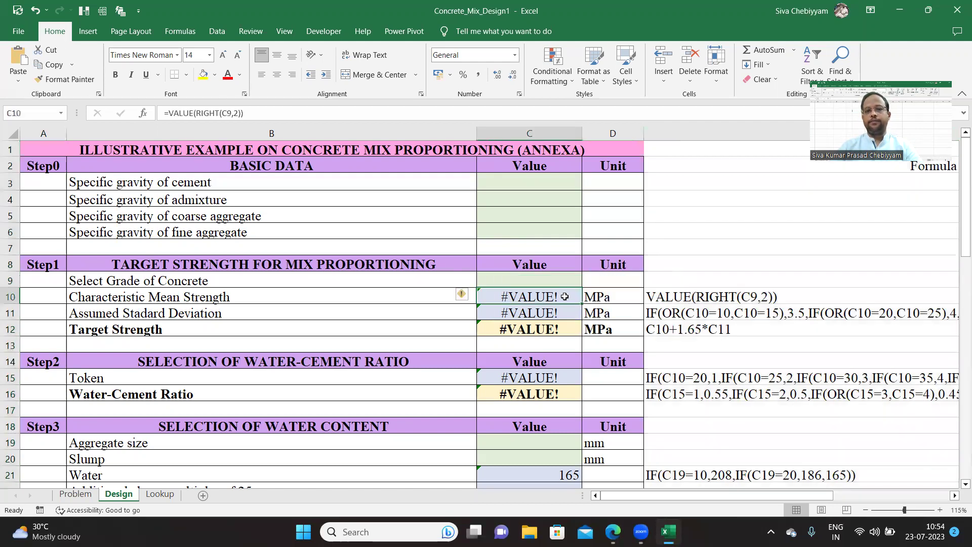
click(744, 289)
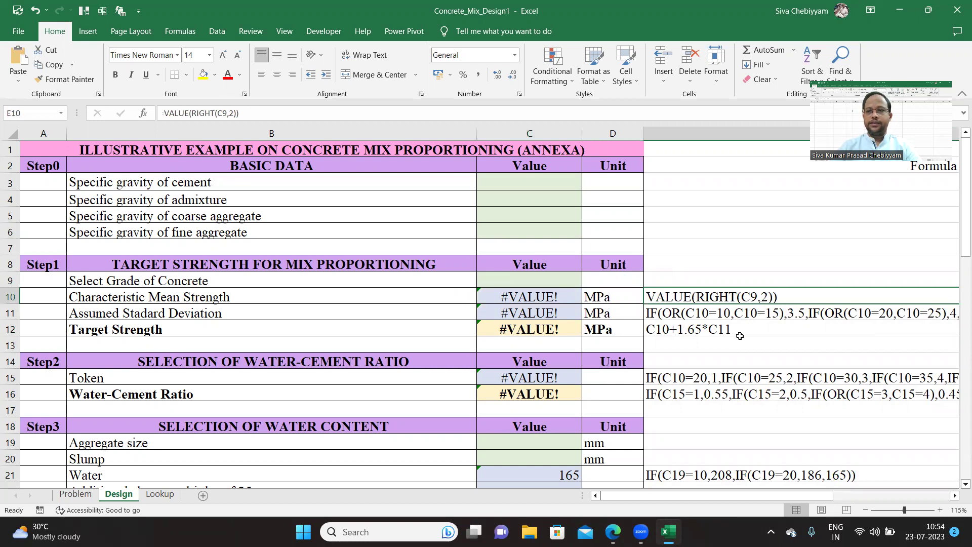
scroll(740, 336, down, 3)
scroll(741, 340, up, 3)
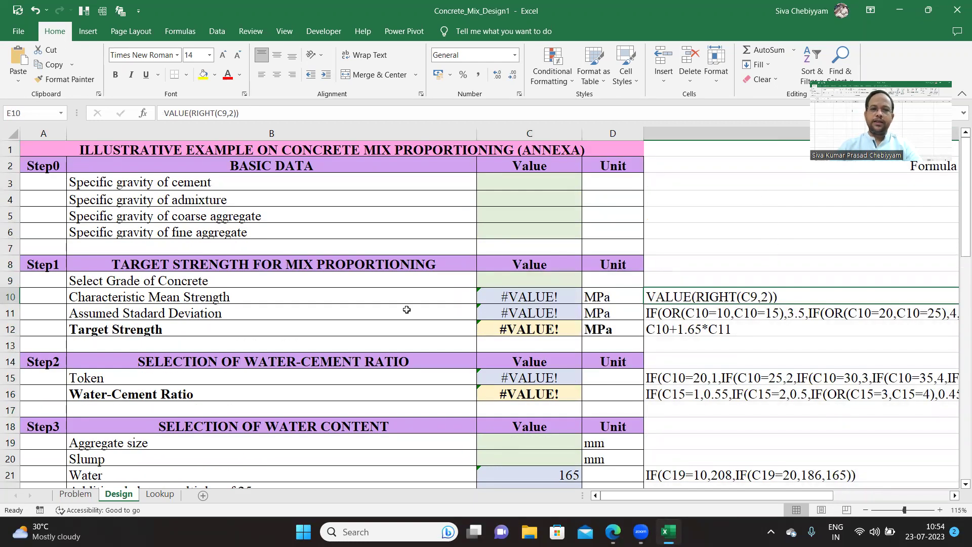
mouse_move(49, 133)
mouse_down()
mouse_move(330, 180)
mouse_move(650, 175)
mouse_move(608, 184)
mouse_move(772, 171)
mouse_up()
click(721, 211)
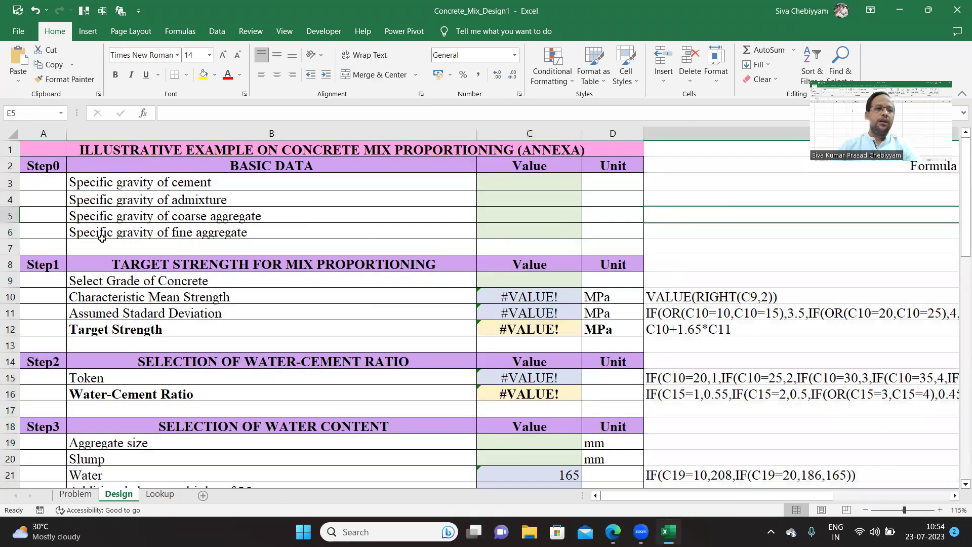
click(44, 133)
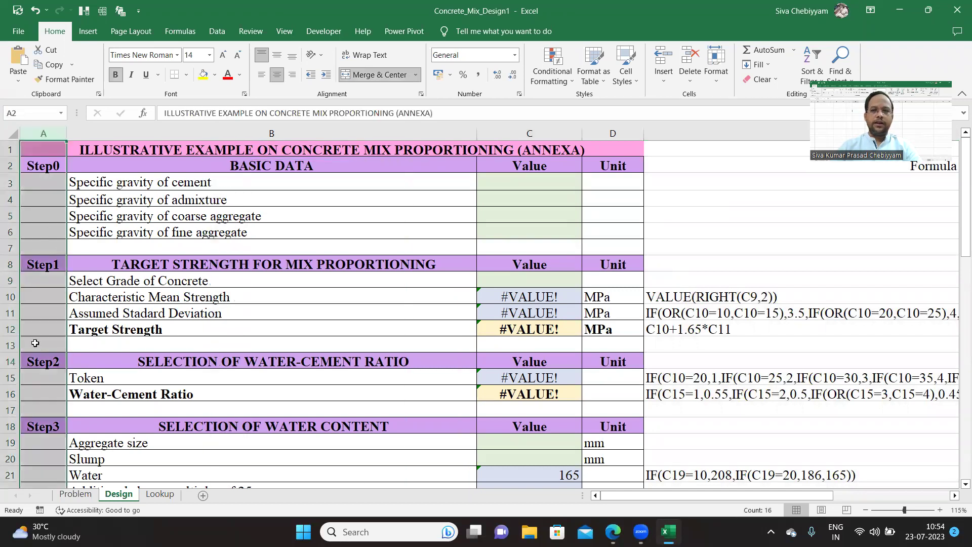
drag(273, 133, 276, 150)
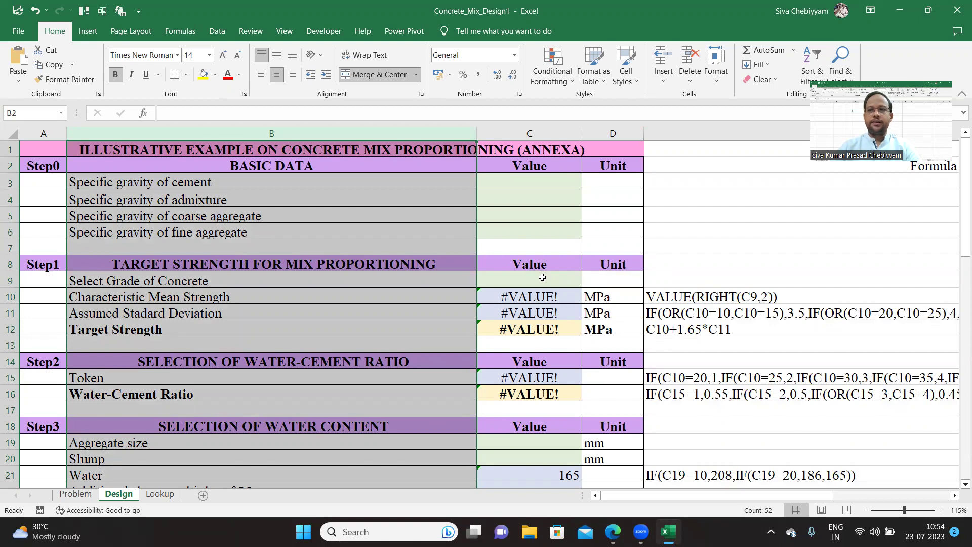
click(538, 130)
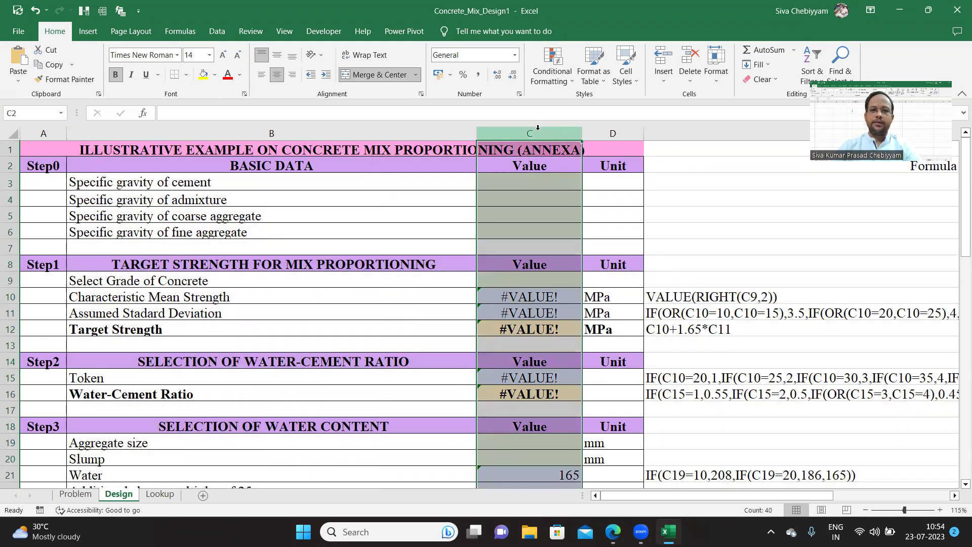
click(620, 128)
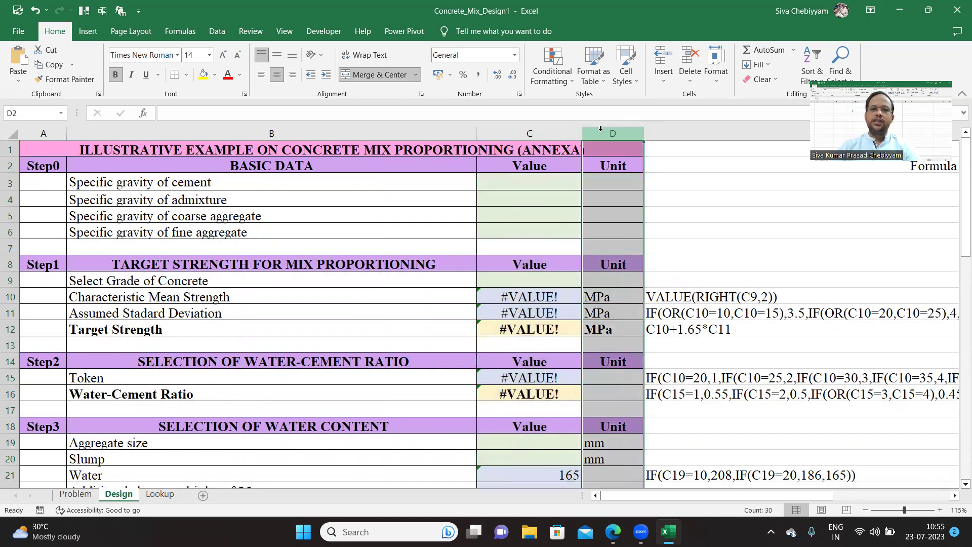
click(537, 127)
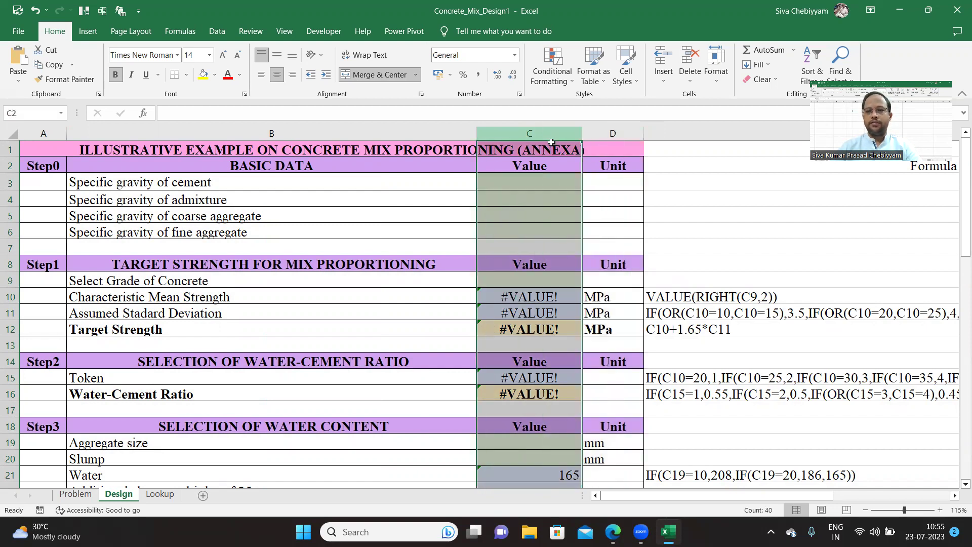
click(709, 131)
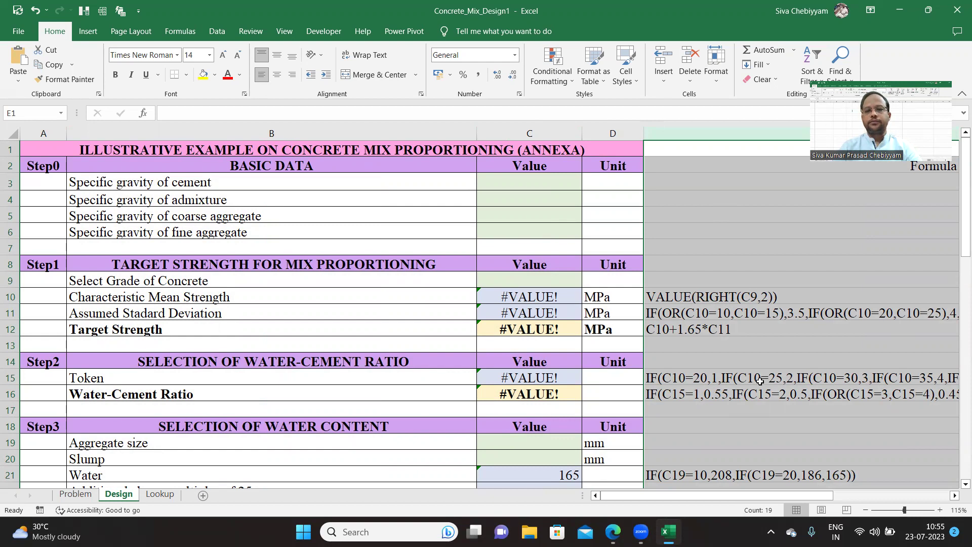
scroll(701, 343, down, 5)
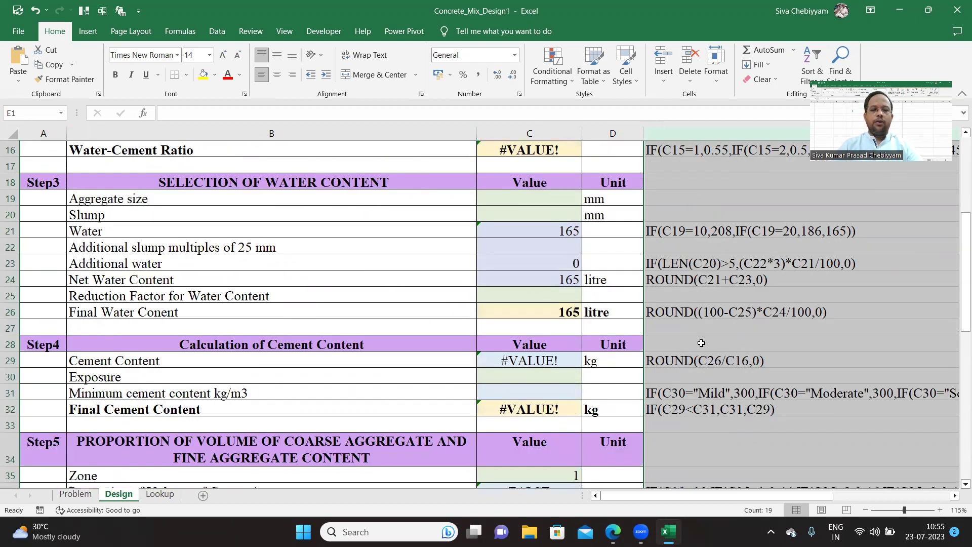
scroll(701, 343, down, 5)
scroll(506, 357, up, 6)
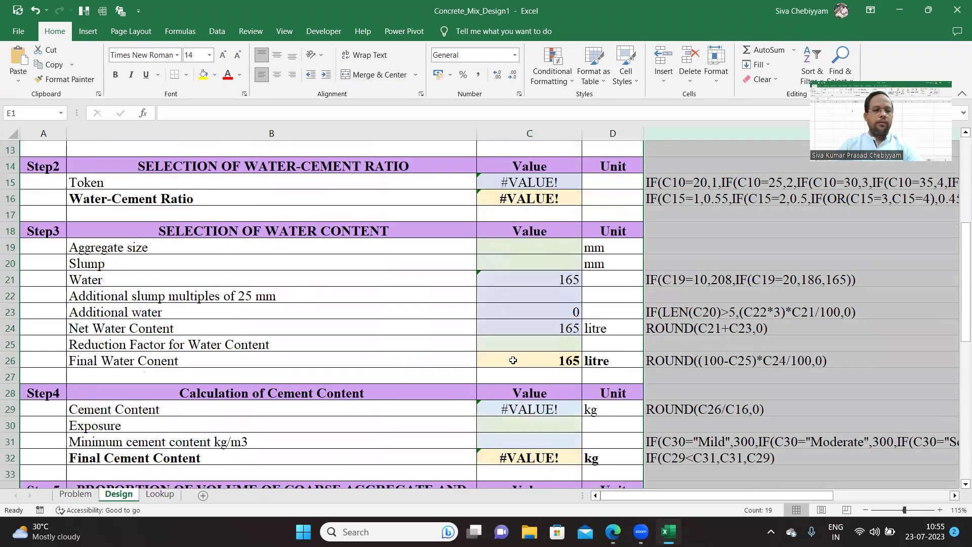
scroll(513, 360, up, 4)
Step: Scroll through the Problem sheet's stipulations and test data, then switch to the Lookup sheet
click(76, 494)
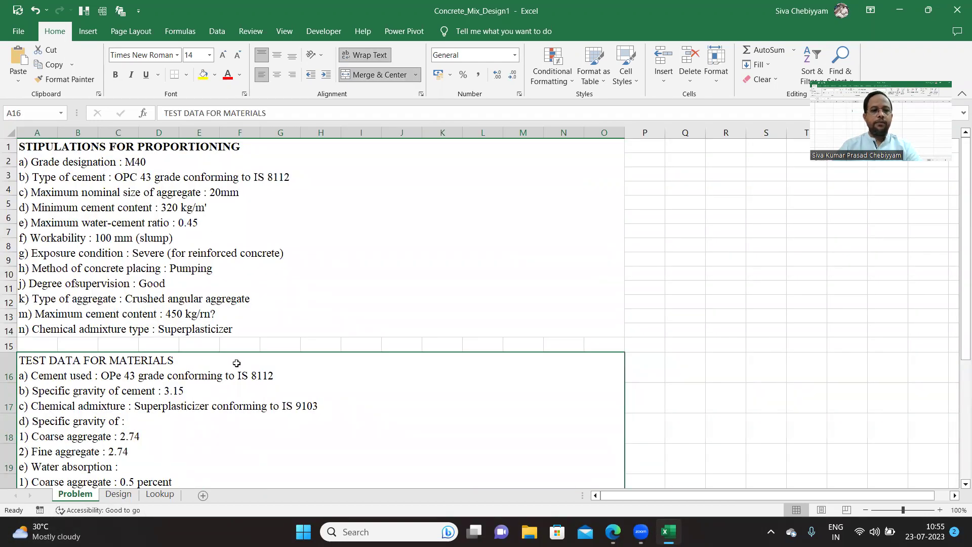
scroll(236, 363, down, 5)
scroll(243, 362, up, 5)
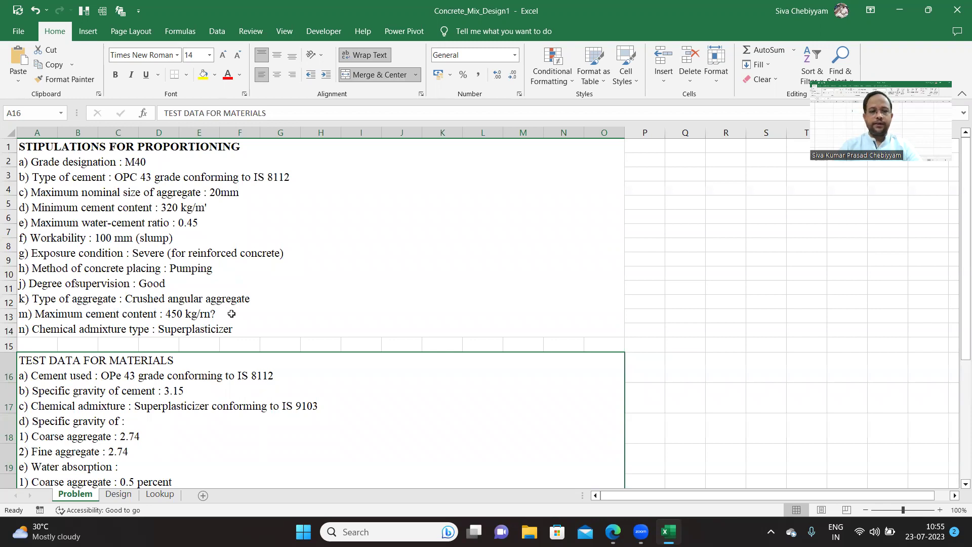
click(158, 501)
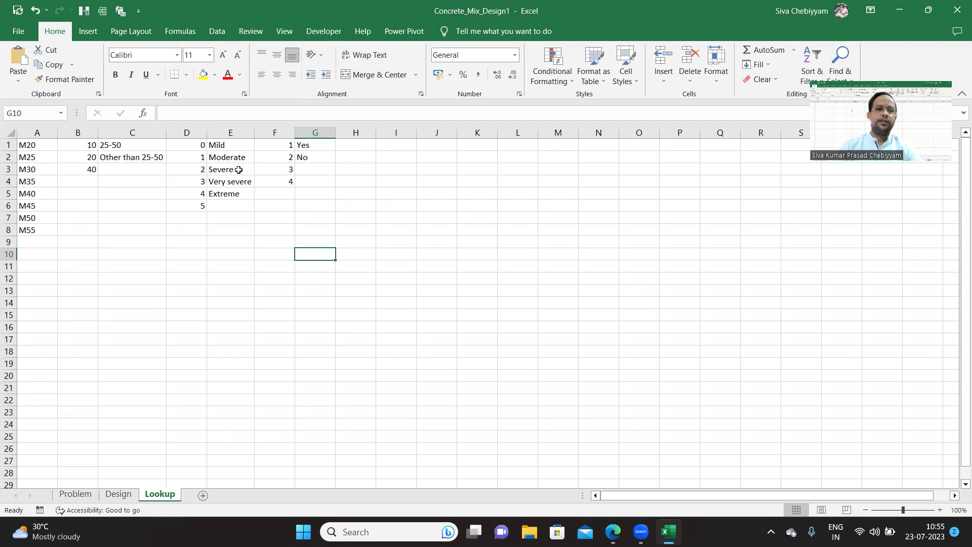
Step: Highlight the Mild–Extreme exposure list in Lookup E1:E9, deselect it, and go back to Design
click(239, 146)
drag(241, 160, 242, 242)
click(382, 253)
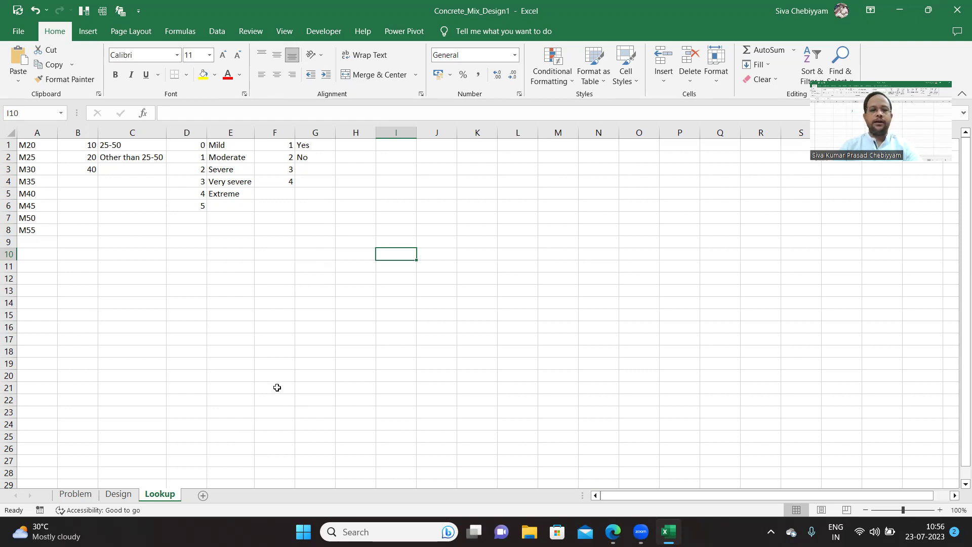
click(121, 496)
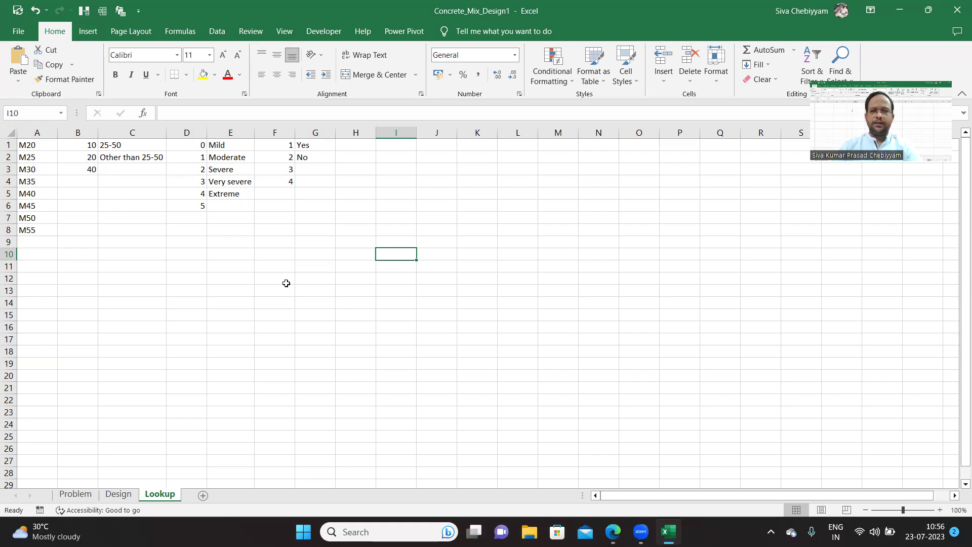
click(121, 493)
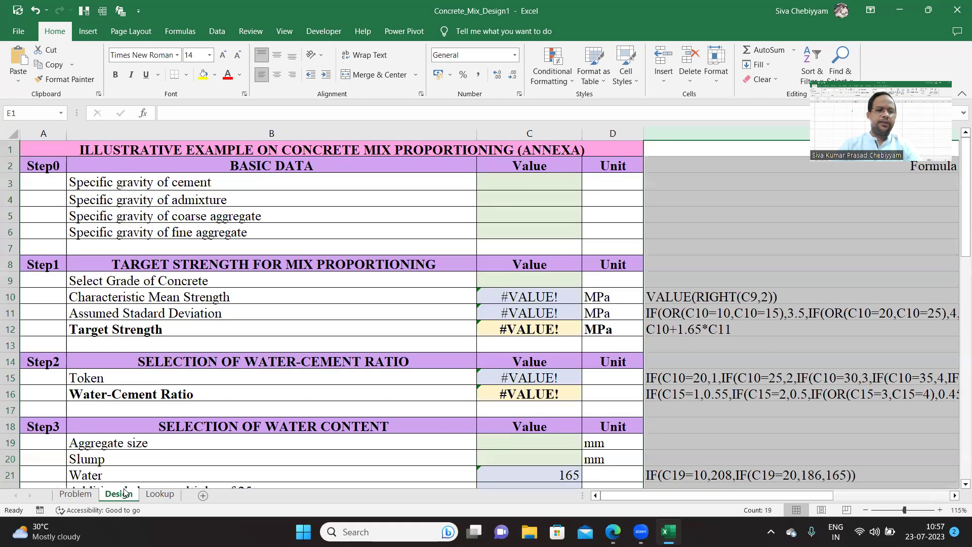